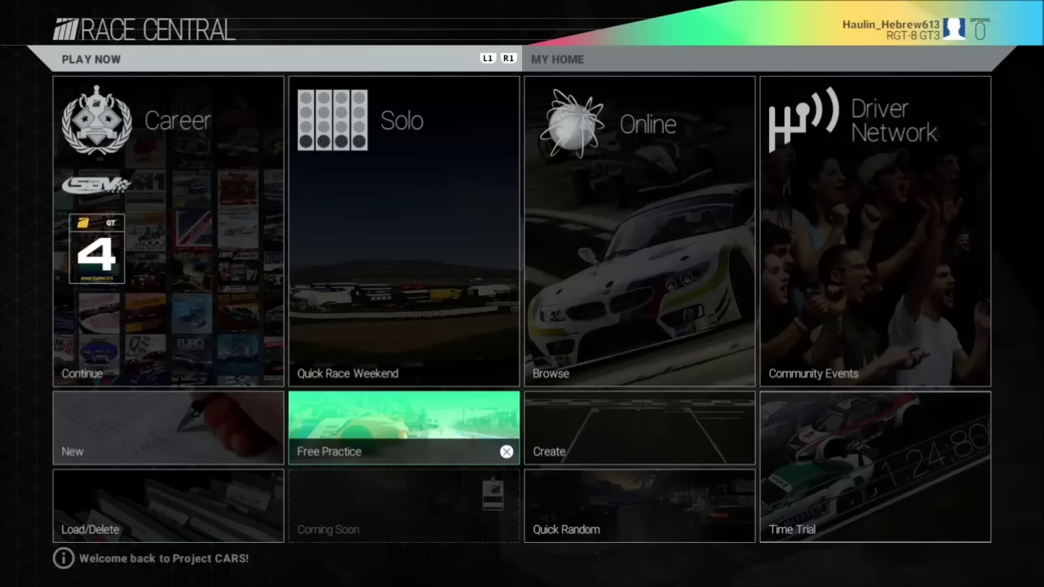
# Open the Controls settings within Options & Help
pyautogui.press('R1')
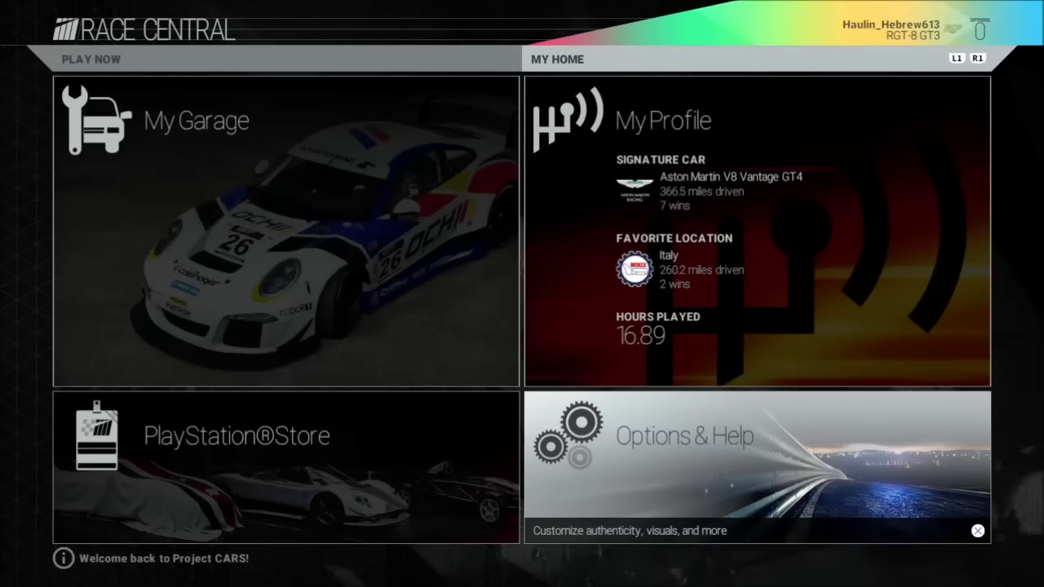
pyautogui.press('Return')
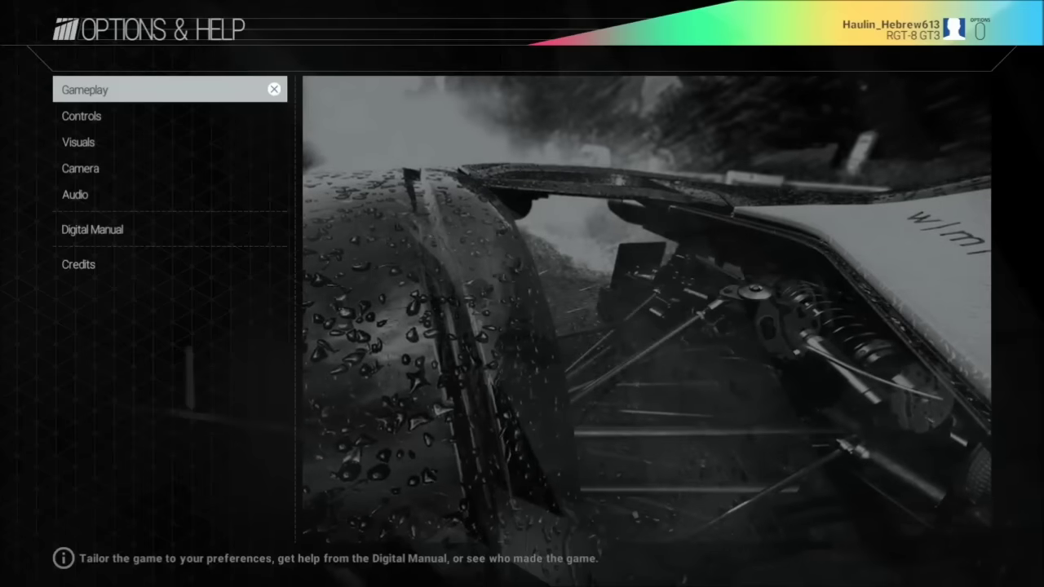
pyautogui.click(82, 116)
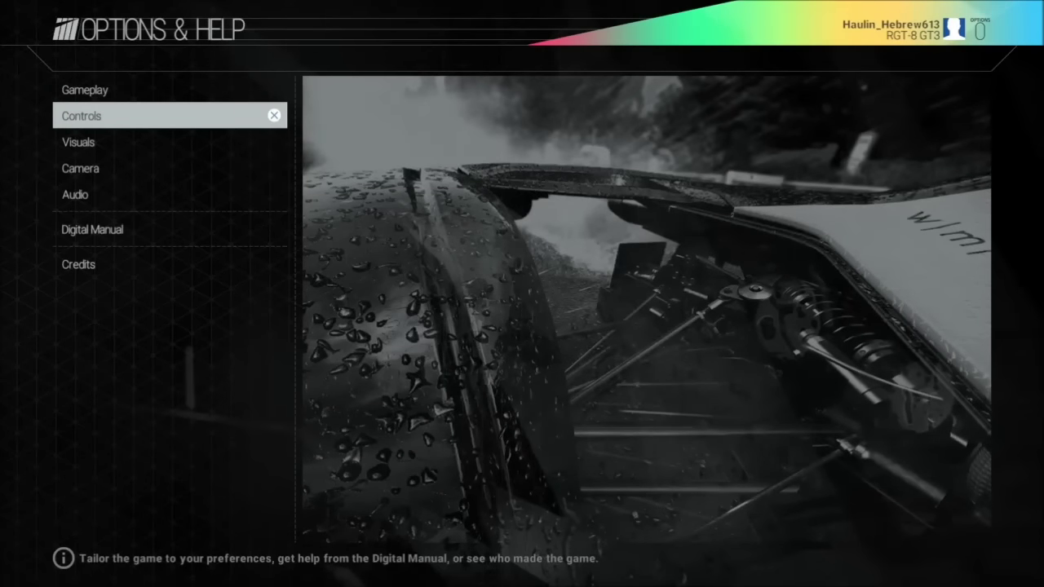
pyautogui.press('Return')
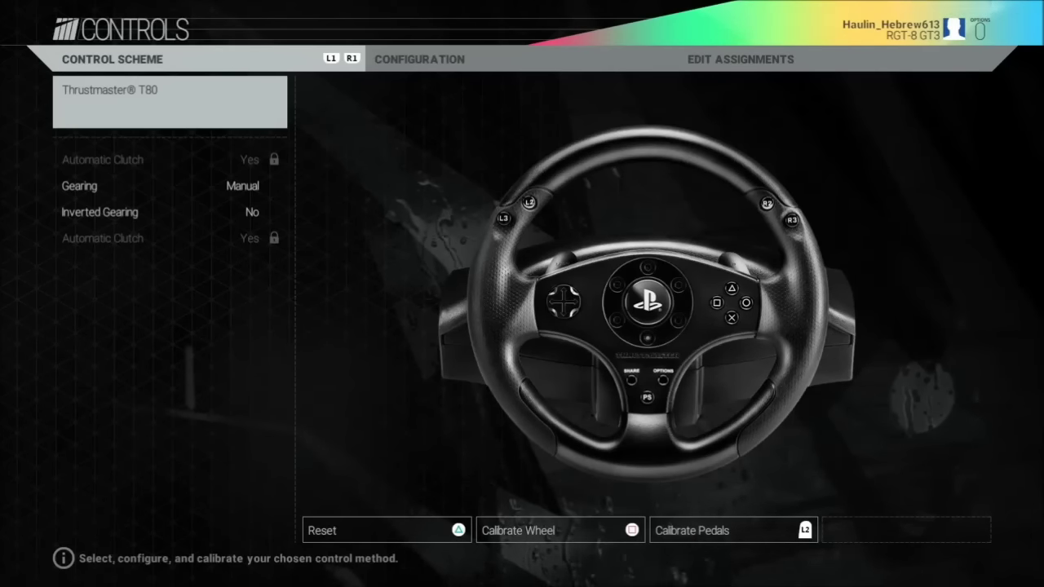
# Set the gearing to Automatic in the Thrustmaster T80 control scheme
pyautogui.press('R1')
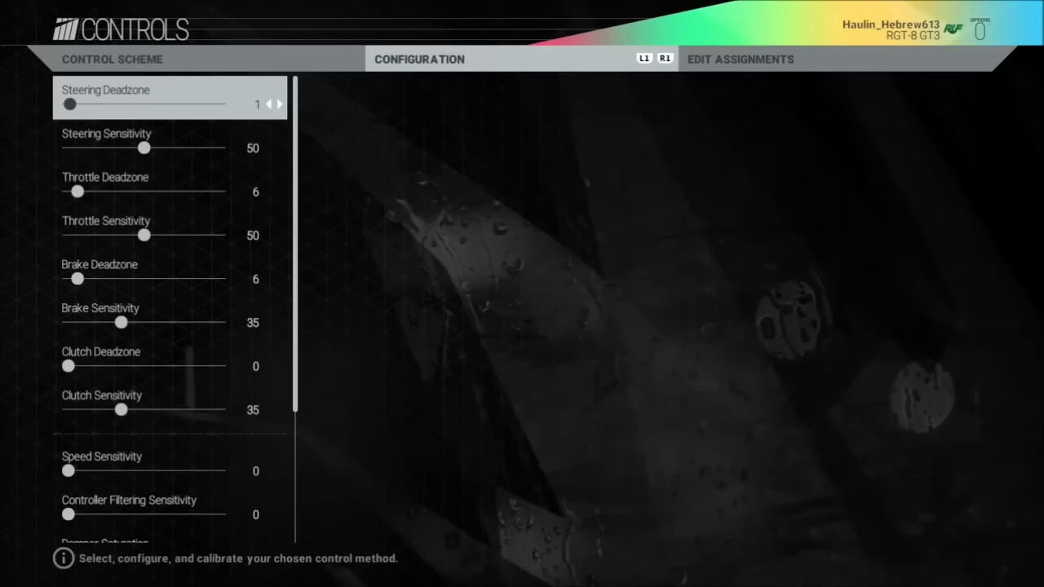
pyautogui.press('L1')
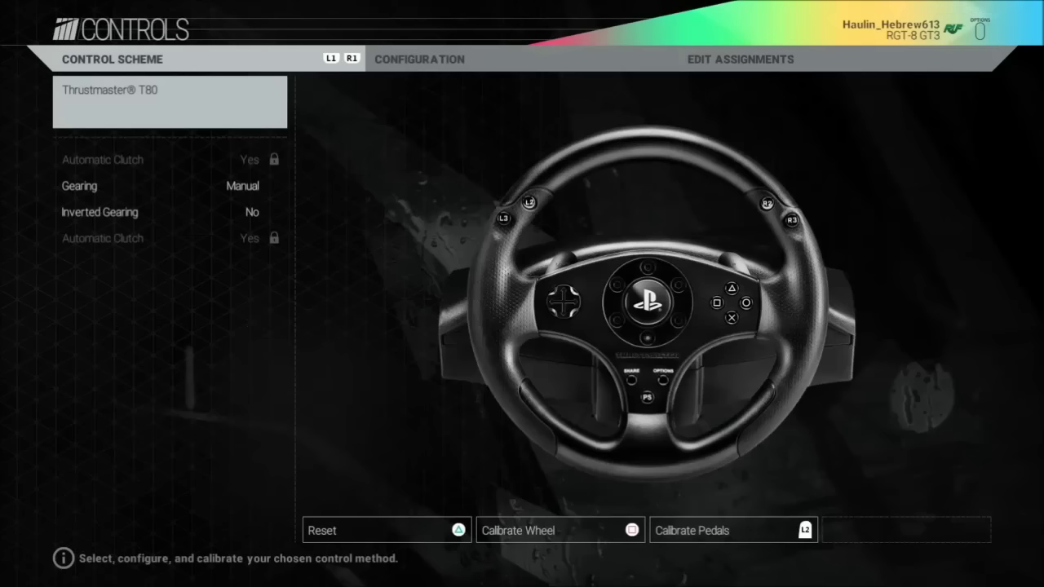
pyautogui.press('Down')
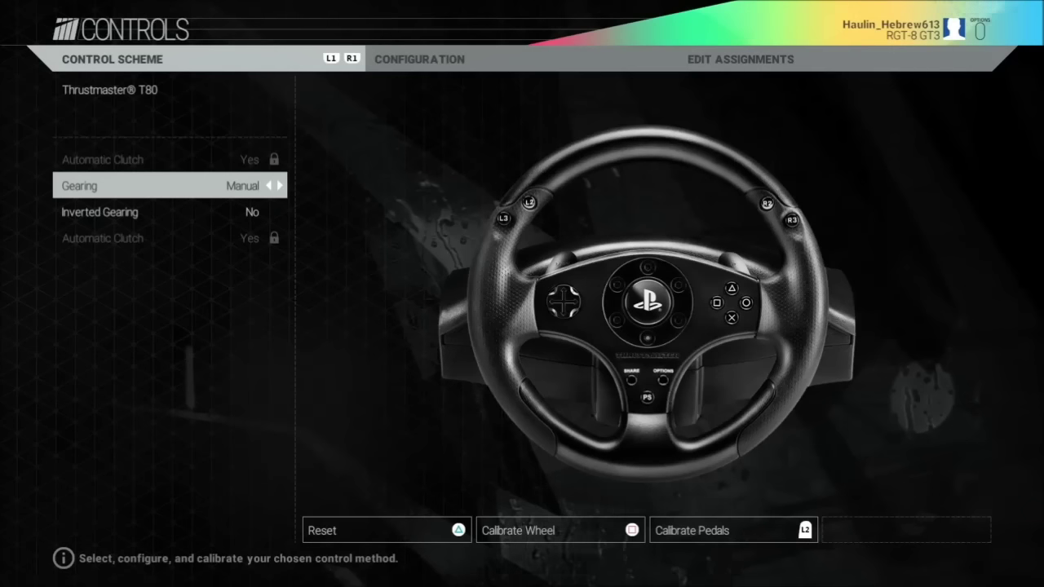
pyautogui.press('Right')
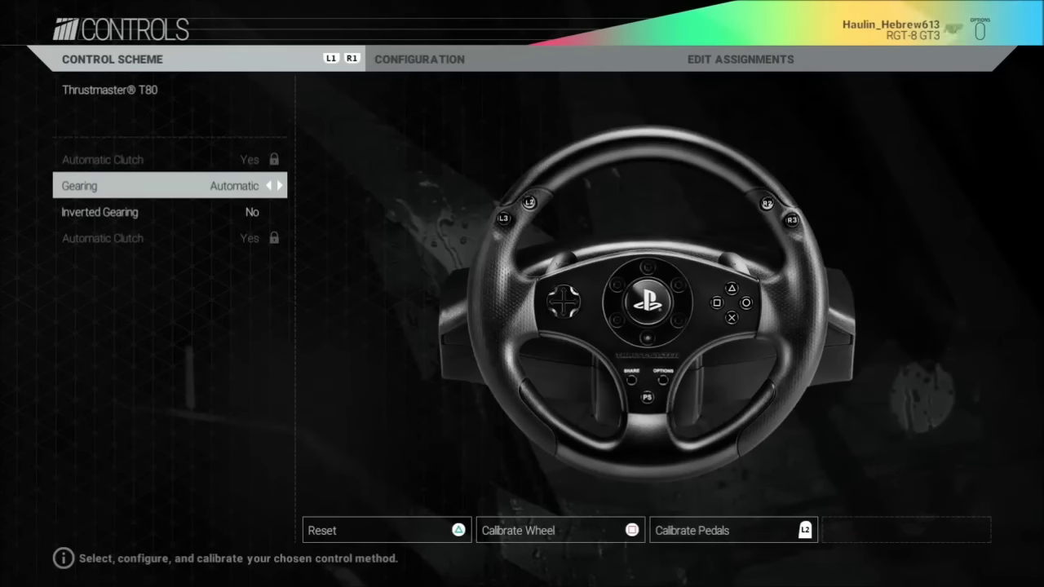
# Calibrate the wheel with a full turn and a 90° hold, giving a 215° steering lock, and save the calibration
pyautogui.press('s')
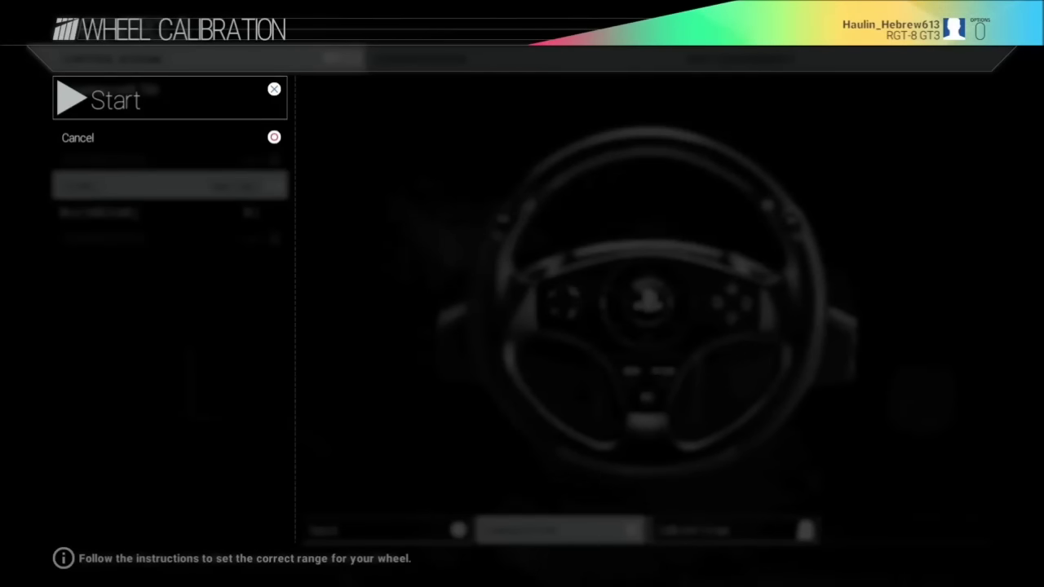
pyautogui.press('Return')
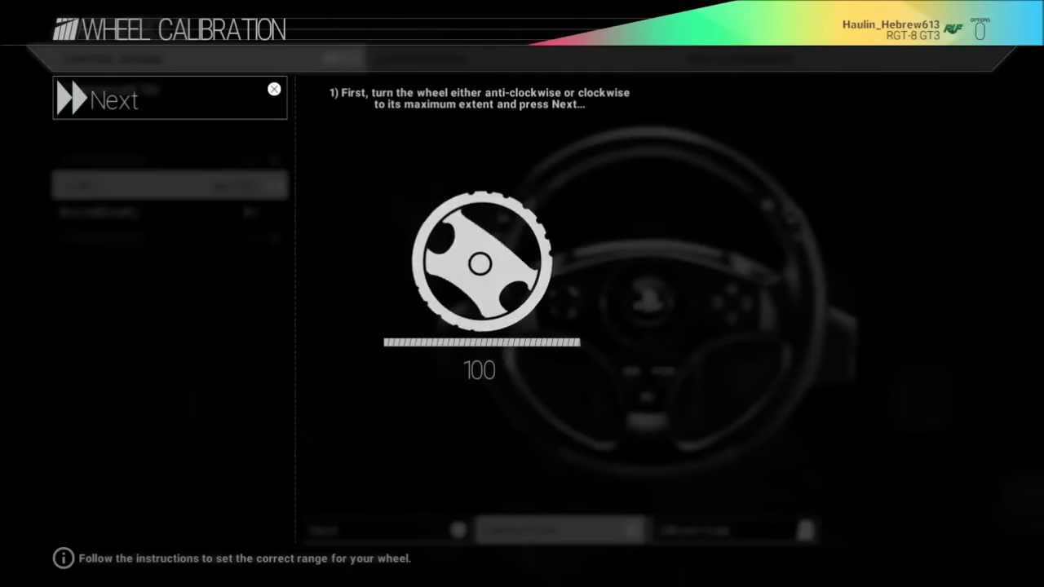
pyautogui.press('Return')
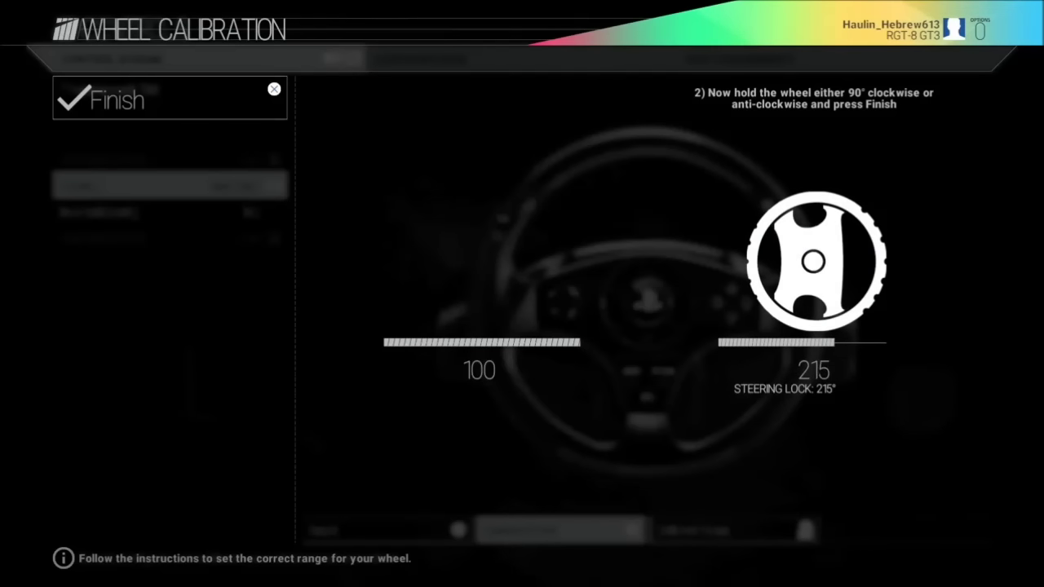
pyautogui.press('Return')
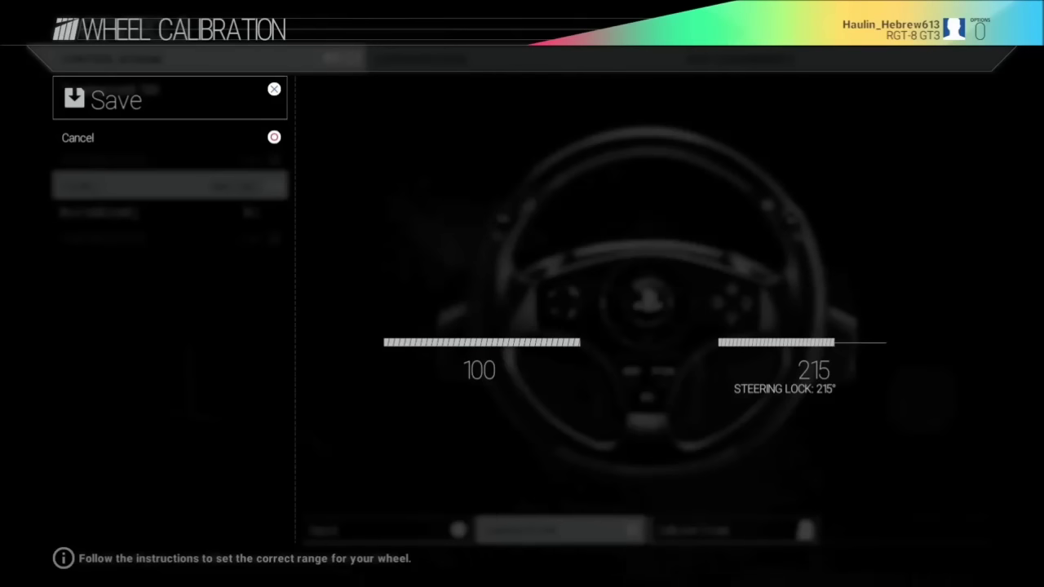
pyautogui.press('Return')
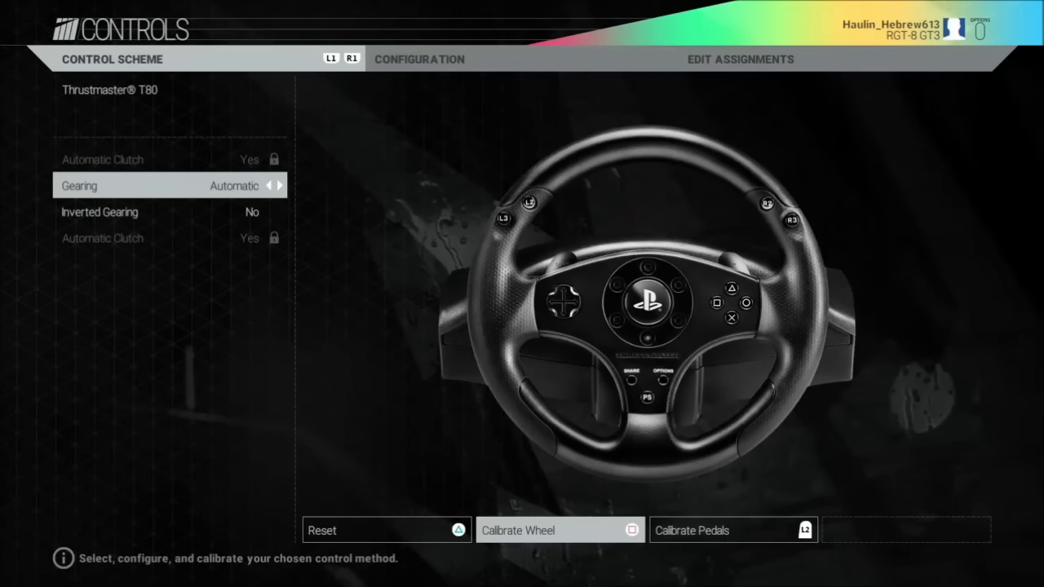
# Calibrate the pedals with brake and throttle fully depressed to 100, and save the calibration
pyautogui.press('Right')
pyautogui.press('Return')
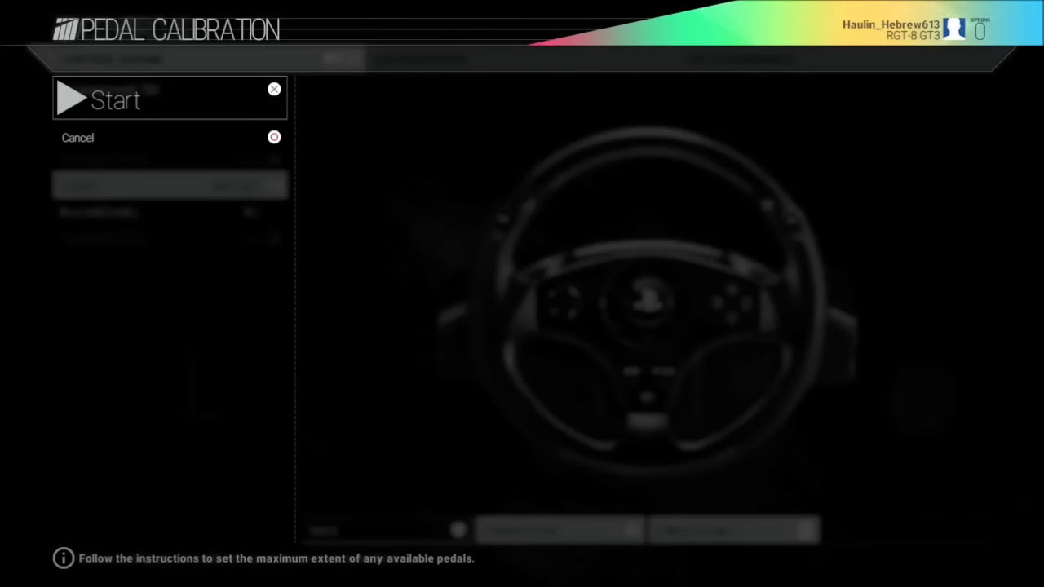
pyautogui.press('Return')
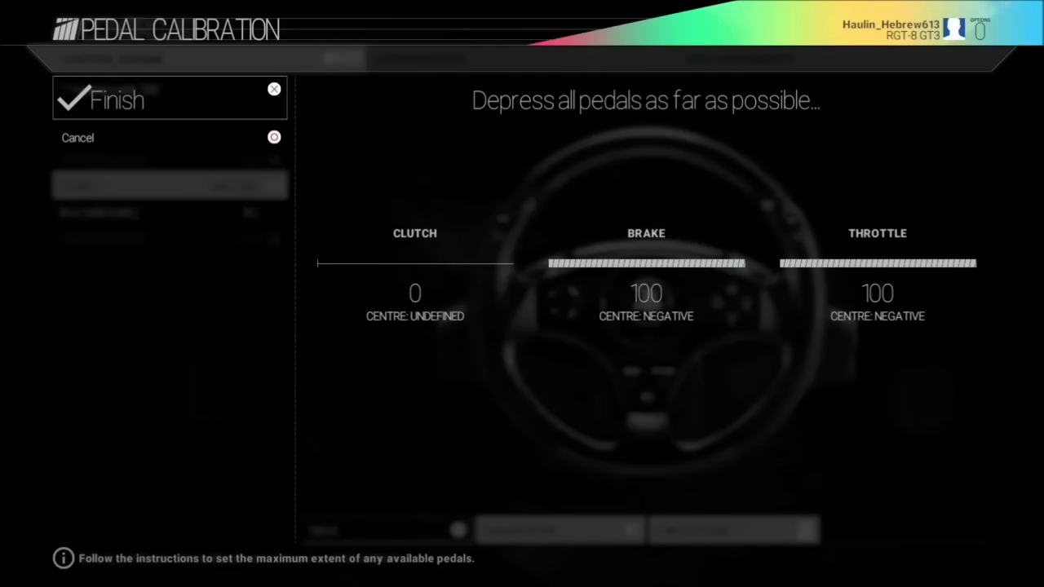
pyautogui.press('Return')
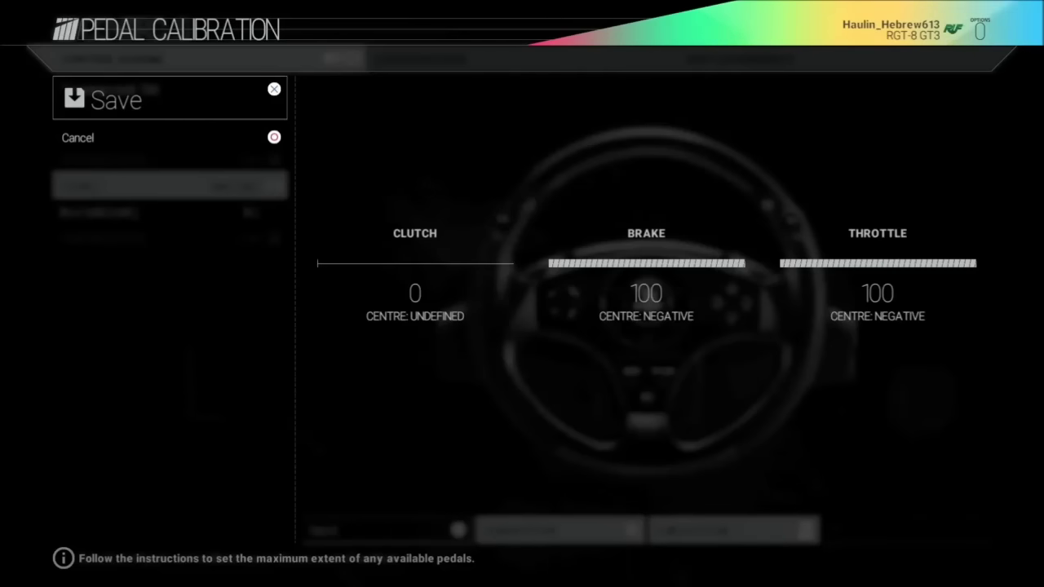
pyautogui.press('Return')
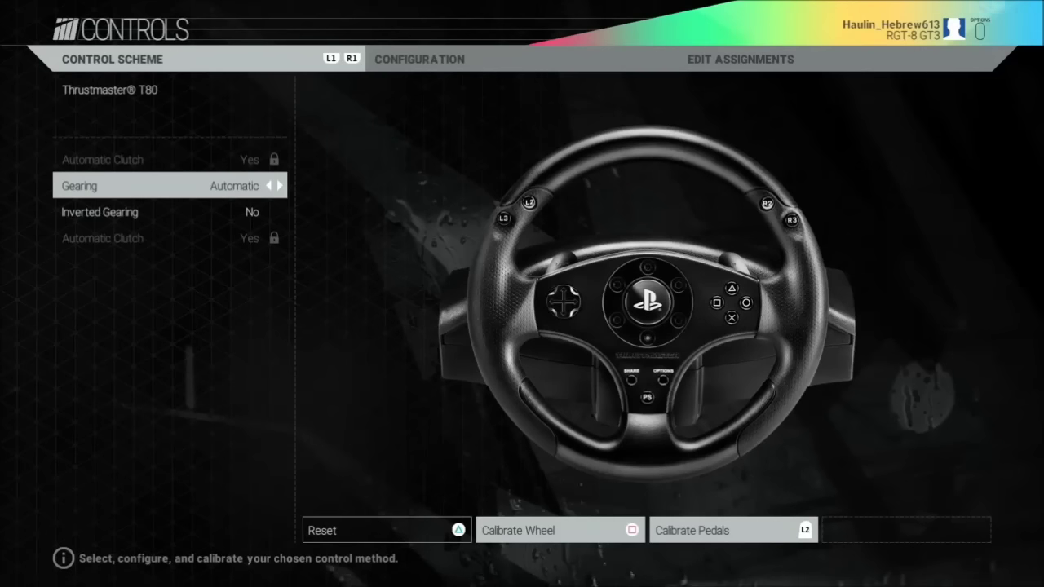
# Set the Steering Deadzone to 6 in the controls configuration
pyautogui.press('R1')
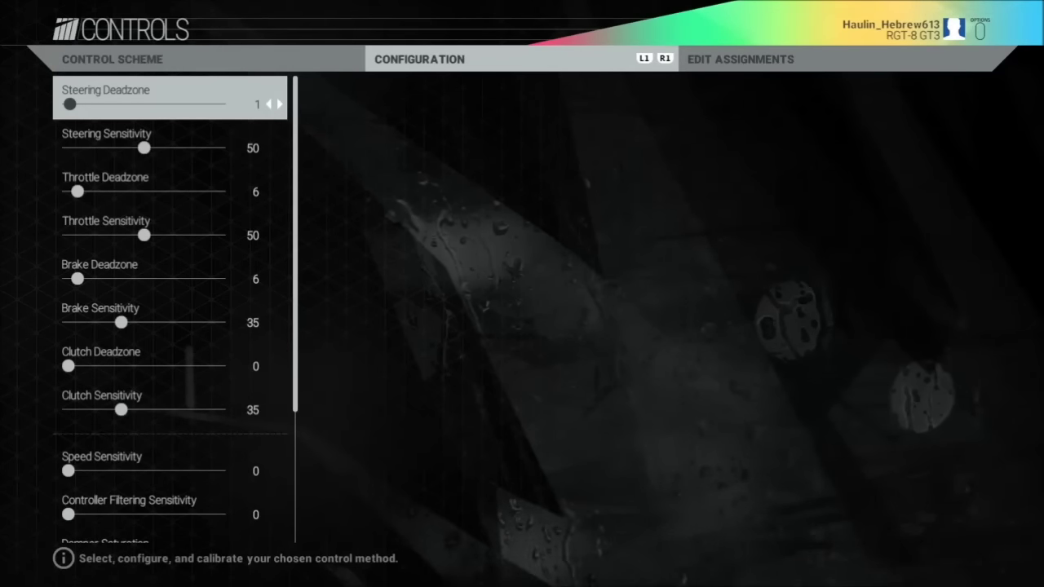
pyautogui.press('Right')
pyautogui.press('Right')
pyautogui.press('Right')
pyautogui.press('Right')
pyautogui.press('Right')
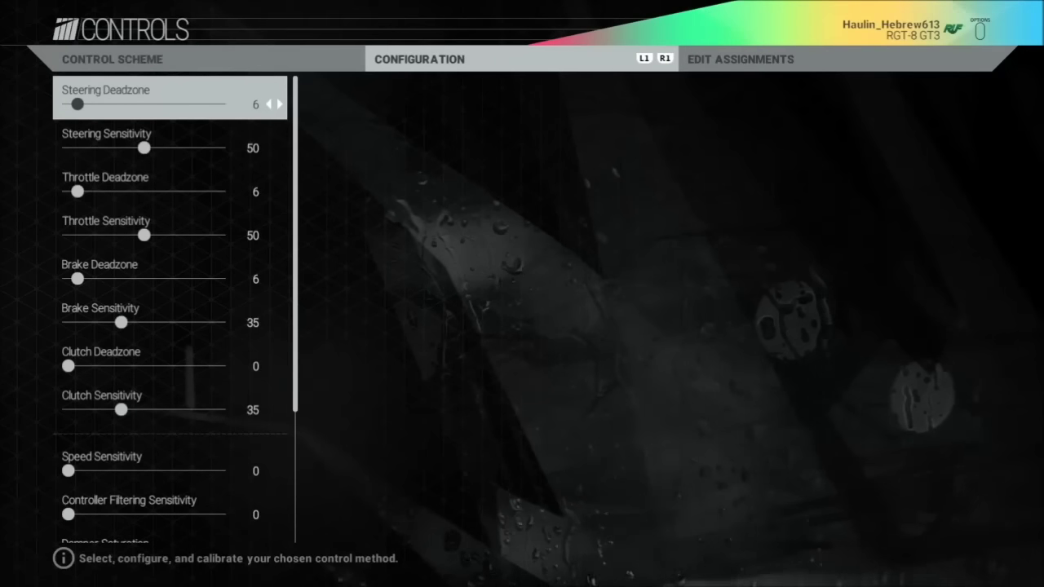
# Set the Steering Sensitivity to 20
pyautogui.press('Down')
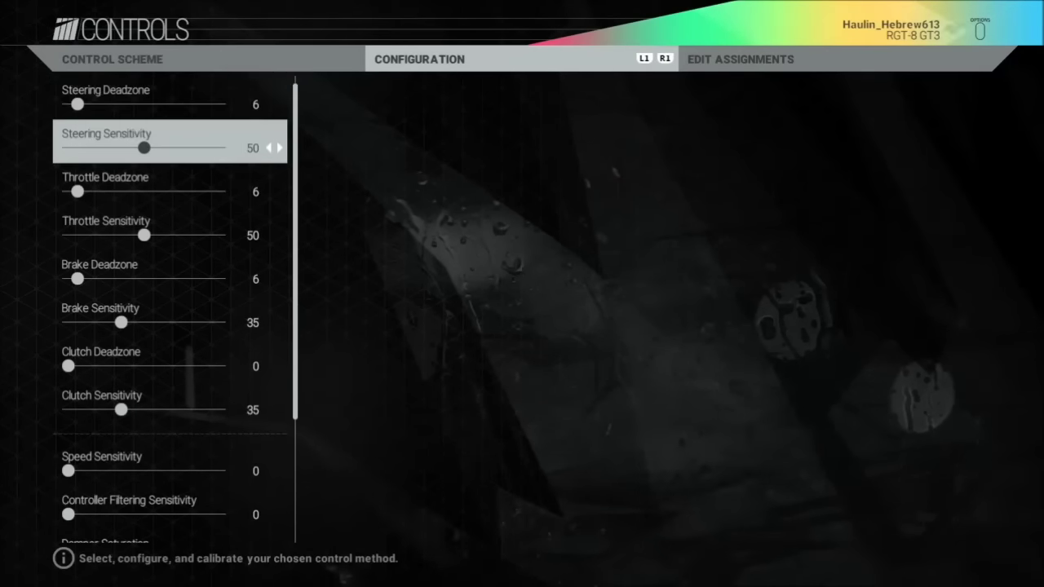
pyautogui.press('Left')
pyautogui.press('Left')
pyautogui.press('Left')
pyautogui.press('Left')
pyautogui.press('Left')
pyautogui.press('Left')
pyautogui.press('Left')
pyautogui.press('Left')
pyautogui.press('Left')
pyautogui.press('Left')
pyautogui.press('Left')
pyautogui.press('Left')
pyautogui.press('Left')
pyautogui.press('Left')
pyautogui.press('Left')
pyautogui.press('Left')
pyautogui.press('Left')
pyautogui.press('Left')
pyautogui.press('Left')
pyautogui.press('Left')
pyautogui.press('Left')
pyautogui.press('Left')
pyautogui.press('Left')
pyautogui.press('Left')
pyautogui.press('Left')
pyautogui.press('Left')
pyautogui.press('Left')
pyautogui.press('Left')
pyautogui.press('Left')
pyautogui.press('Left')
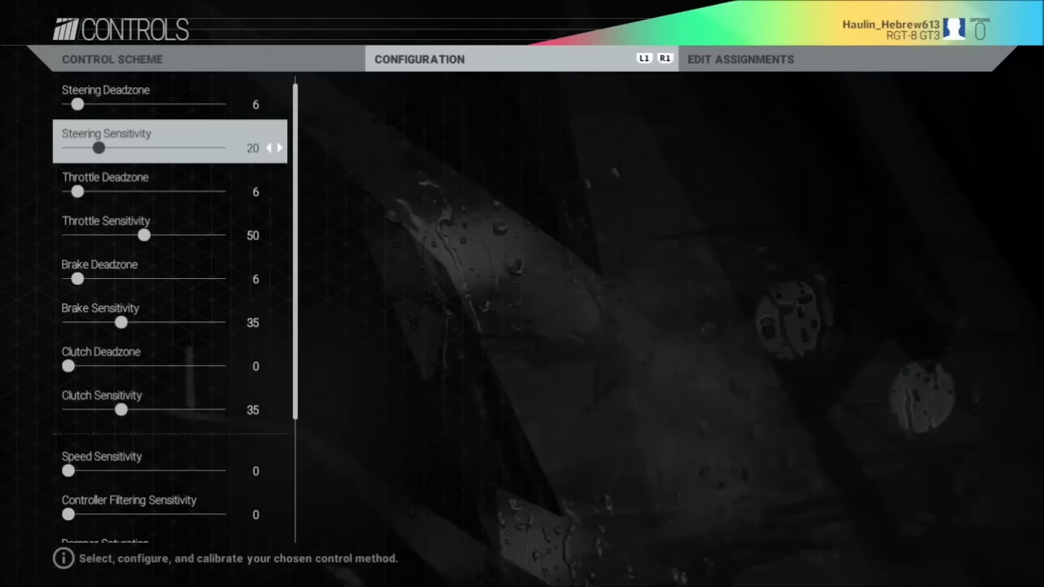
# Set the Brake Sensitivity to 60
pyautogui.press('Down')
pyautogui.press('Down')
pyautogui.press('Down')
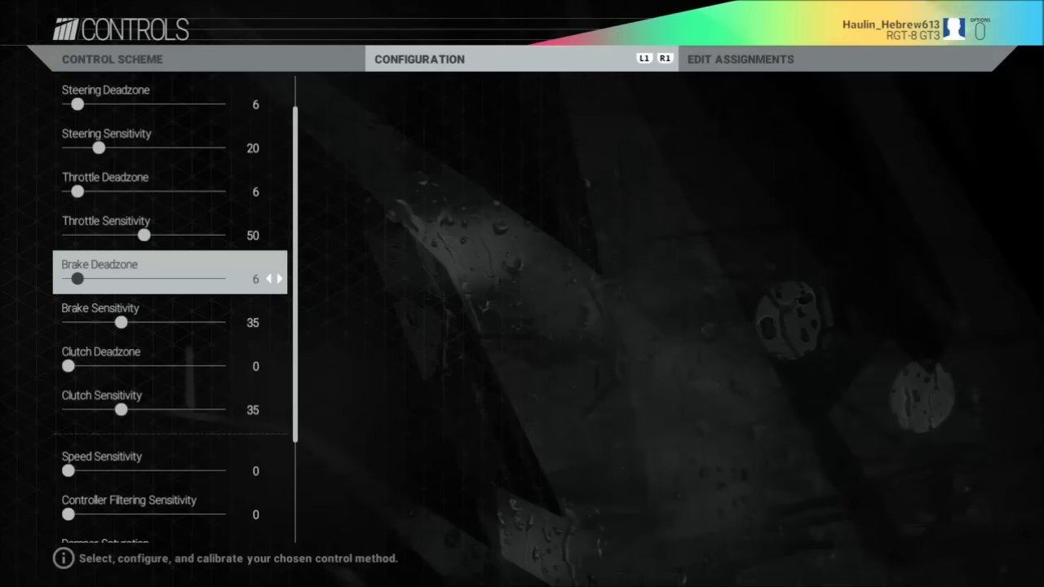
pyautogui.press('Down')
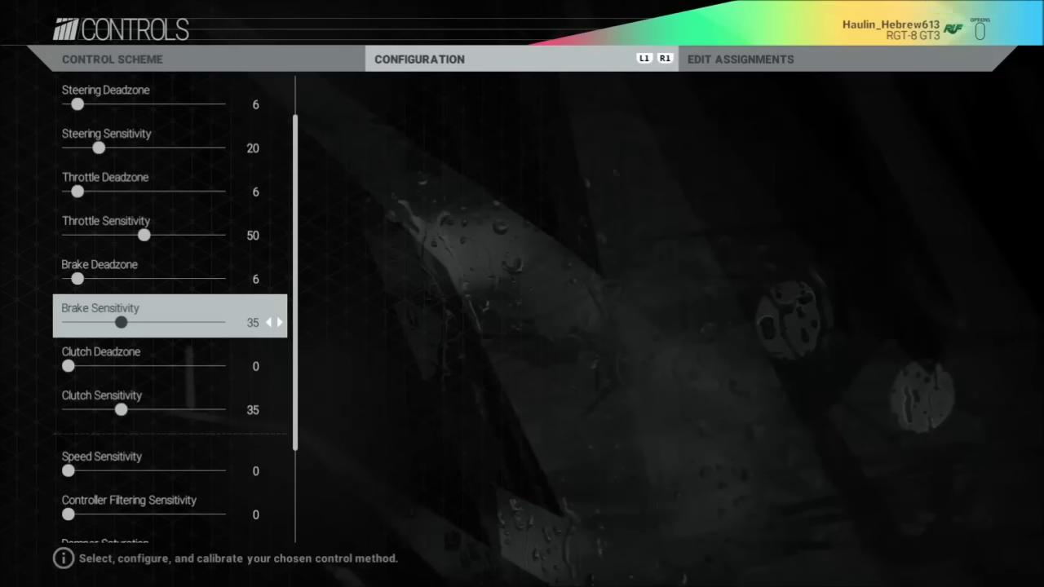
pyautogui.press('Right')
pyautogui.press('Right')
pyautogui.press('Right')
pyautogui.press('Right')
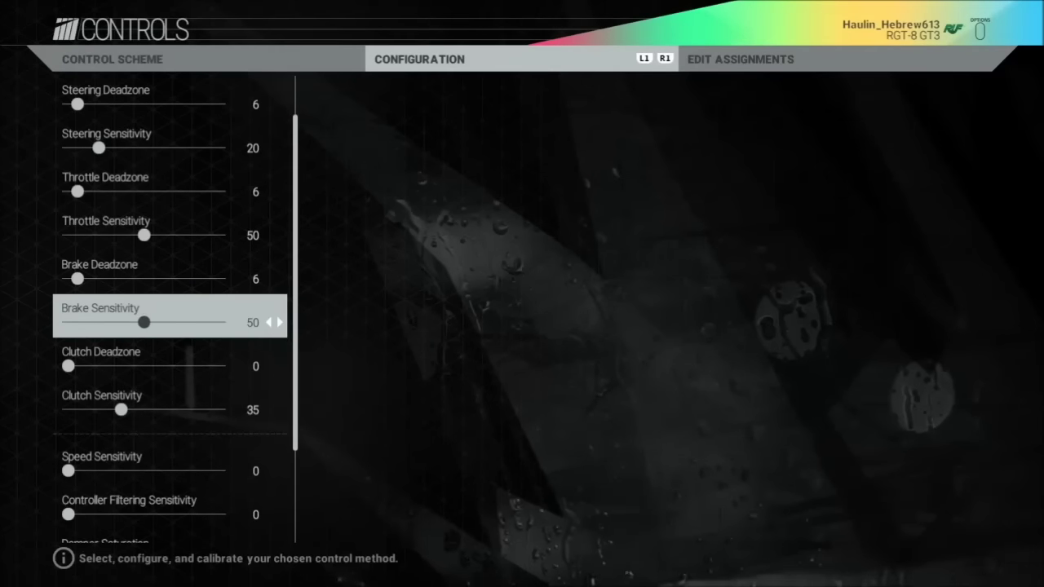
pyautogui.press('Right')
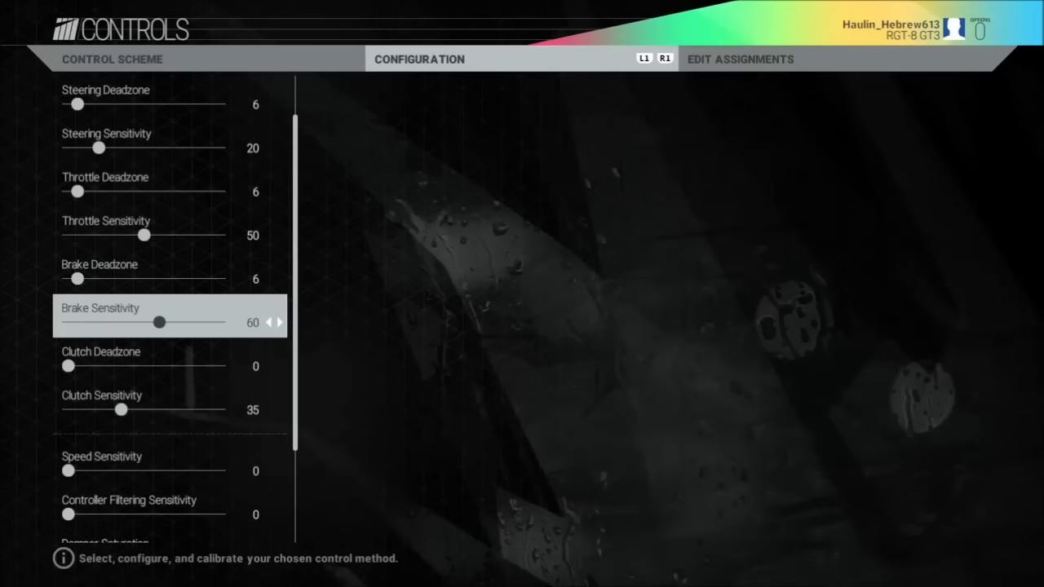
# Examine the remaining configuration settings, from the clutch values through Force Feedback to Controller Input Mode and Advanced
pyautogui.press('Down')
pyautogui.press('Down')
pyautogui.press('Down')
pyautogui.press('Down')
pyautogui.press('Down')
pyautogui.press('Down')
pyautogui.press('Down')
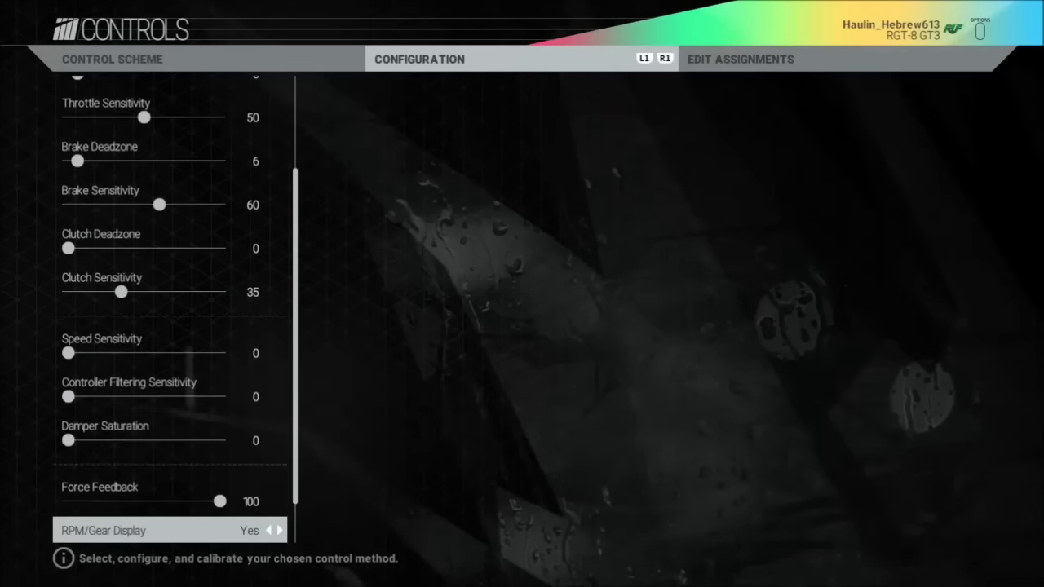
pyautogui.press('Down')
pyautogui.press('Down')
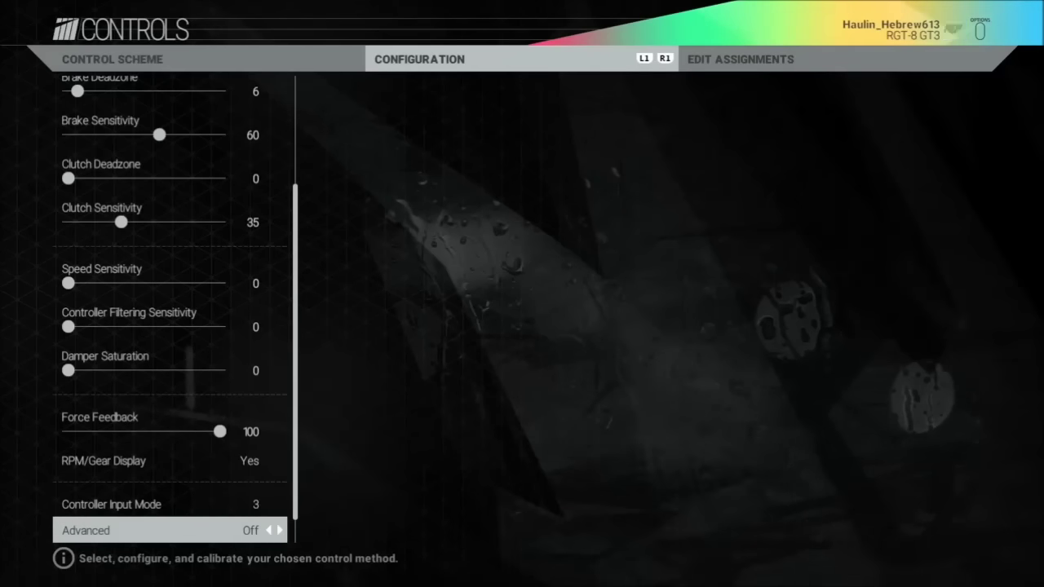
pyautogui.press('Up')
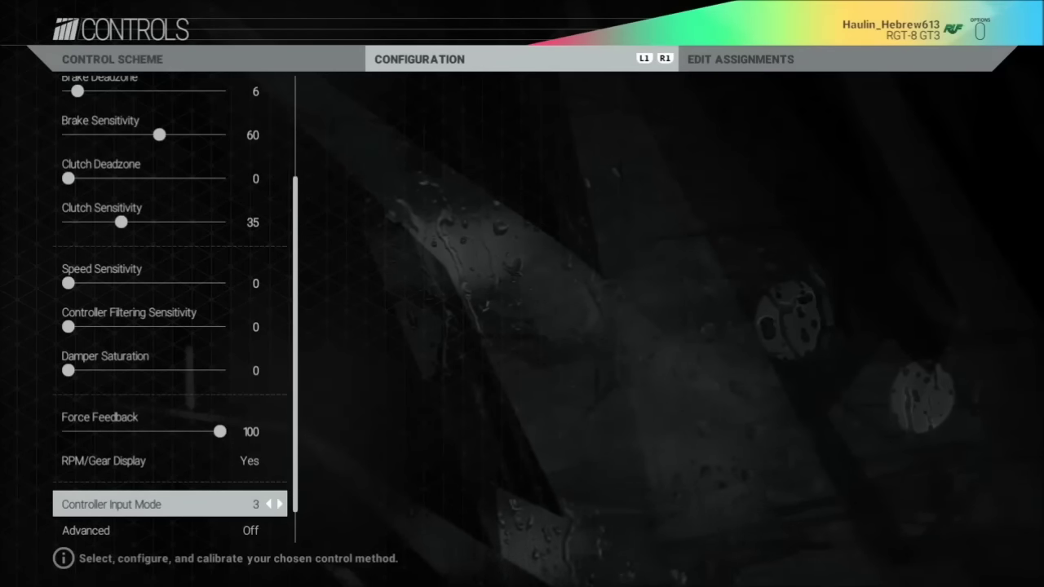
# Set the Speed Sensitivity to 5
pyautogui.press('Up')
pyautogui.press('Up')
pyautogui.press('Up')
pyautogui.press('Up')
pyautogui.press('Up')
pyautogui.press('Right')
# Review the configured clutch, brake, throttle and steering values, and leave the Controls settings for Options & Help
pyautogui.press('Up')
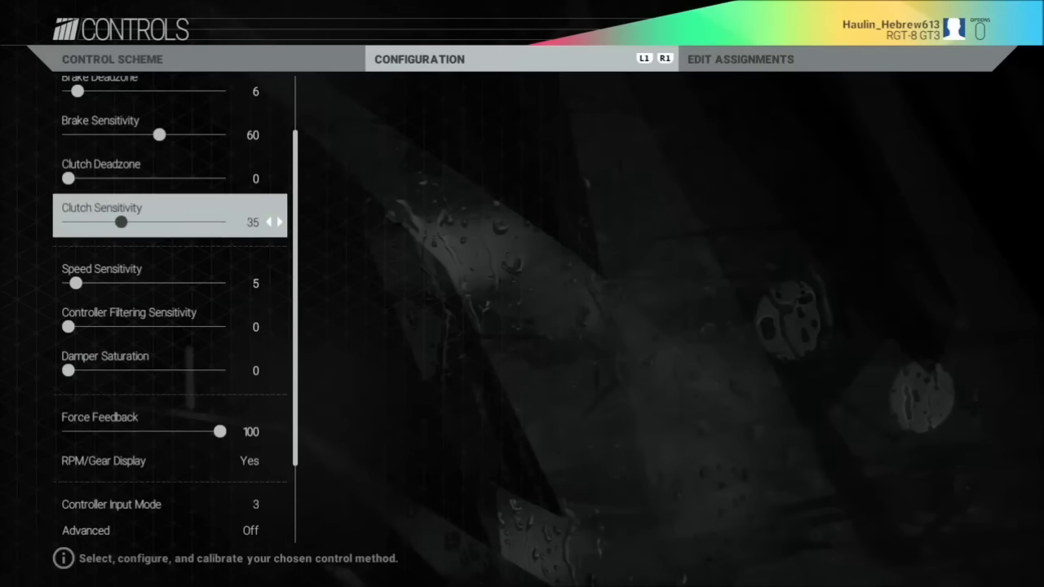
pyautogui.press('Up')
pyautogui.press('Up')
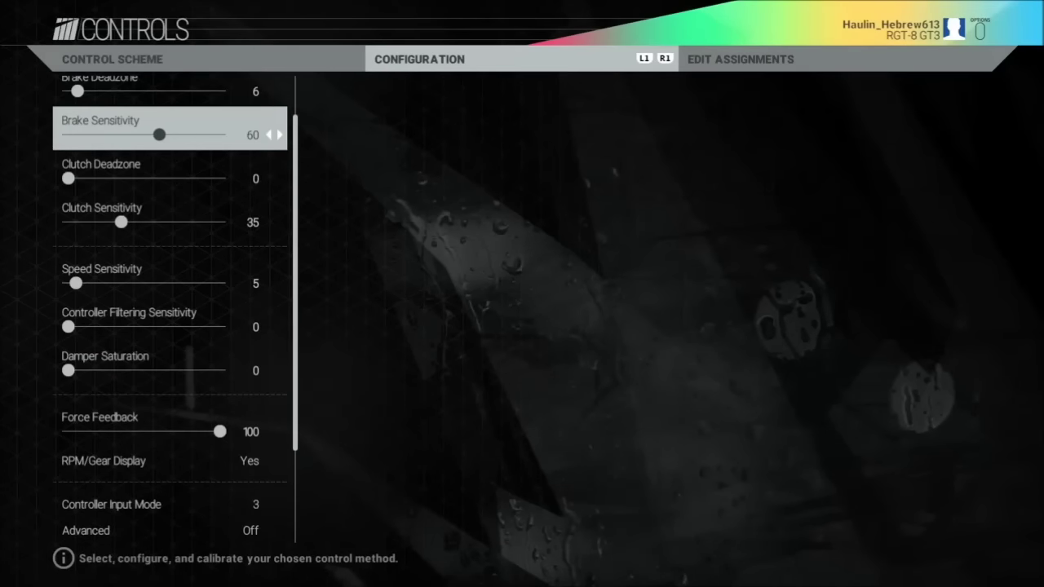
pyautogui.press('Up')
pyautogui.press('Up')
pyautogui.press('Down')
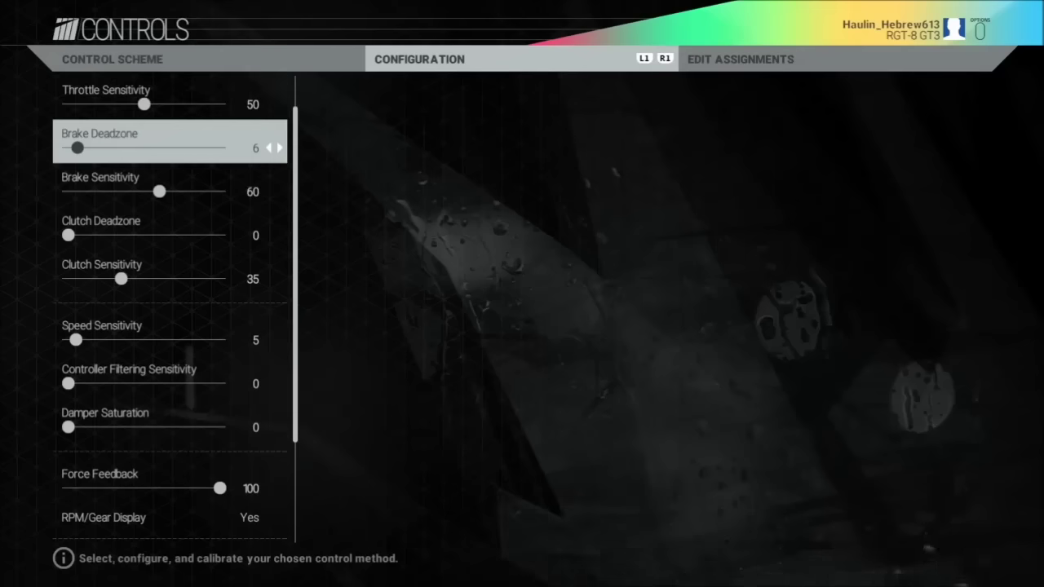
pyautogui.press('Up')
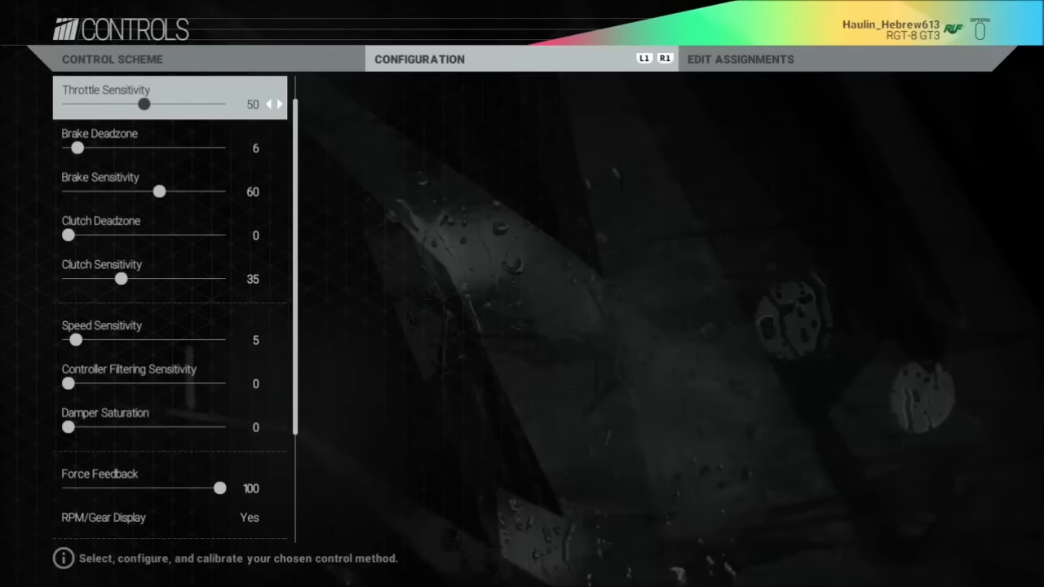
pyautogui.press('Up')
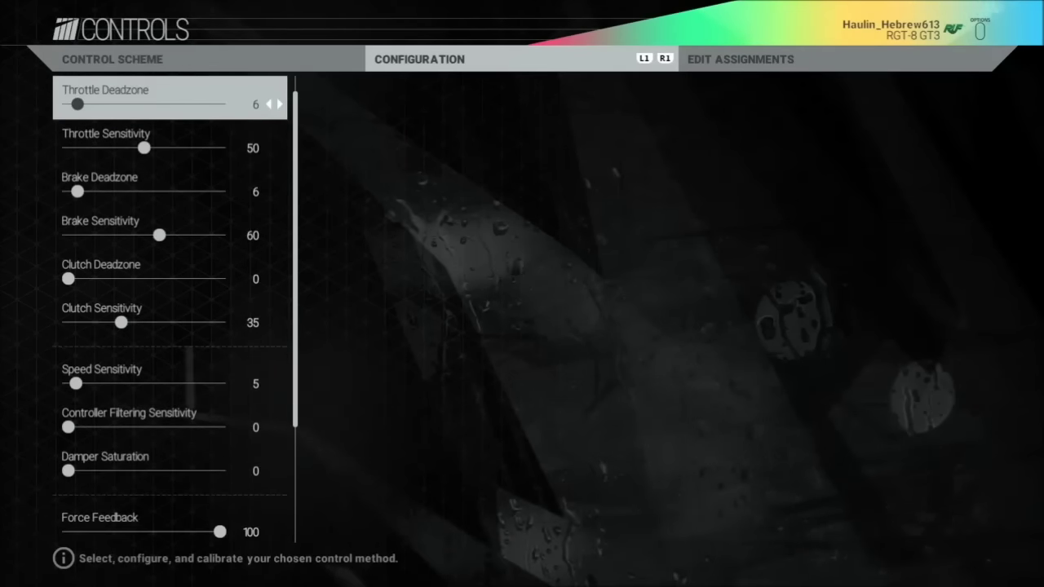
pyautogui.press('Up')
pyautogui.press('Up')
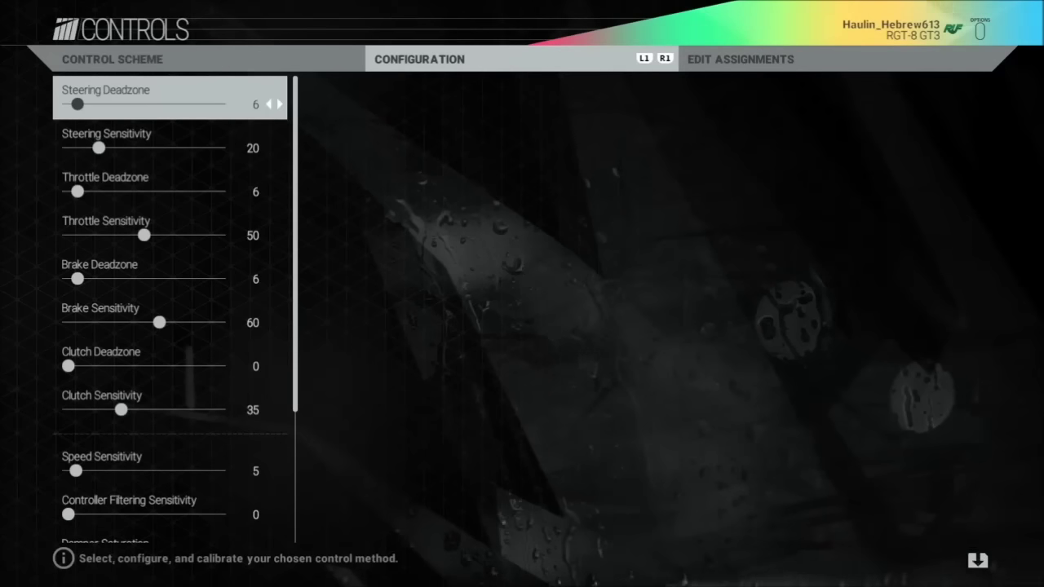
pyautogui.press('Escape')
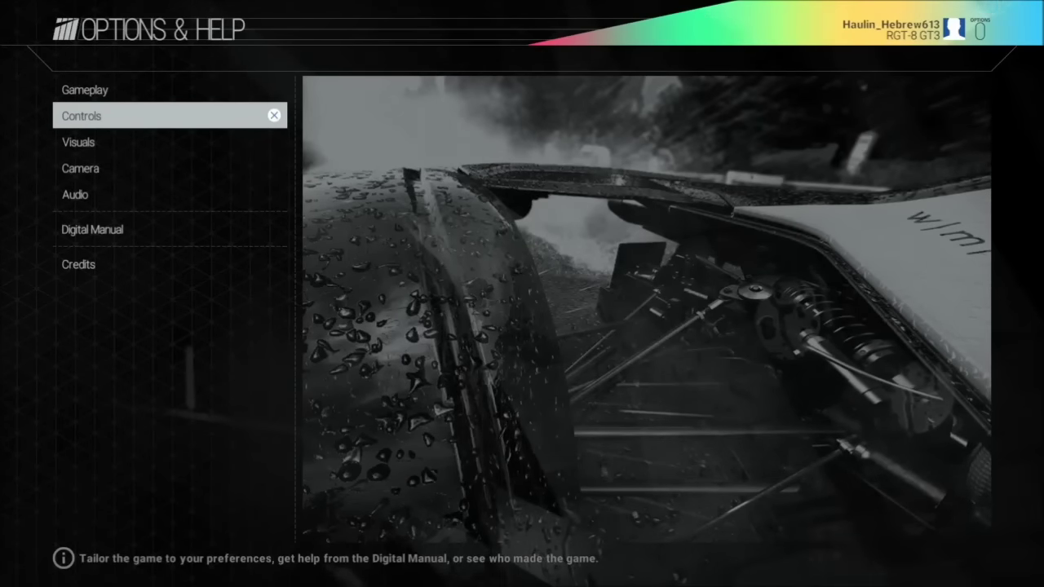
# Leave Options & Help and start a Solo Quick Race Weekend event at Bathurst with the RUF RGT-8 GT3
pyautogui.press('Escape')
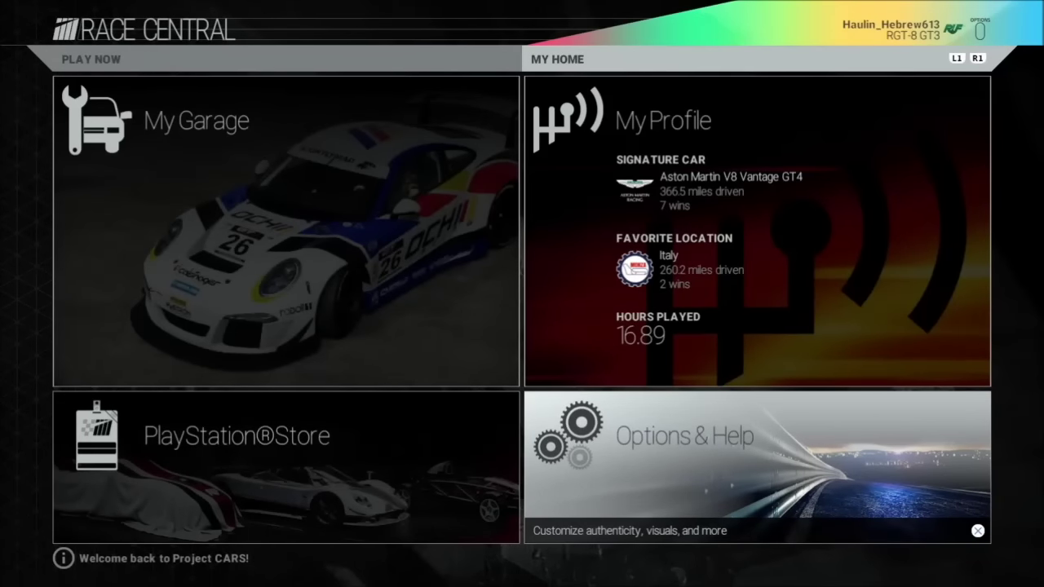
pyautogui.press('Left')
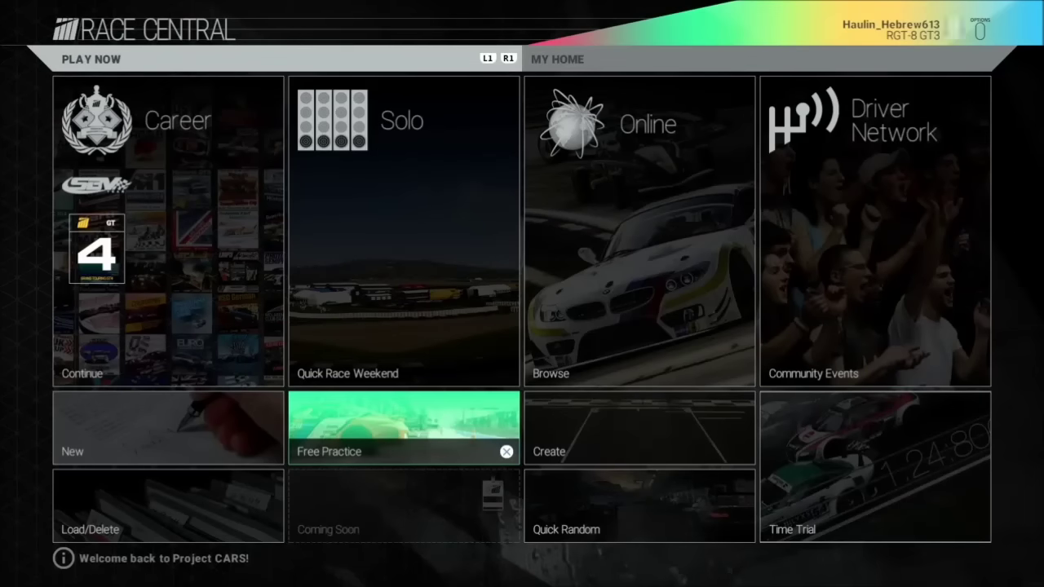
pyautogui.press('Up')
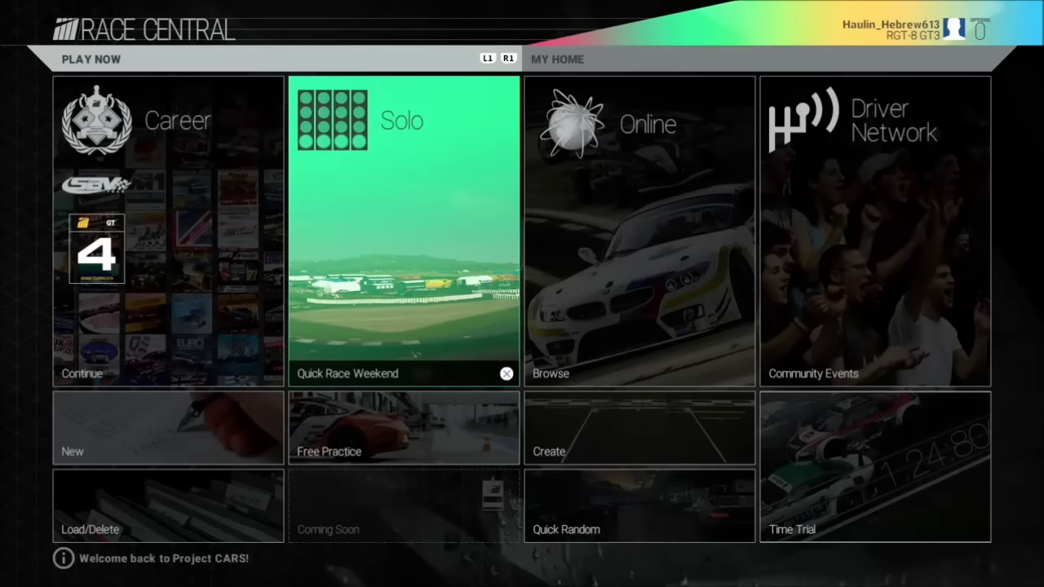
pyautogui.press('Return')
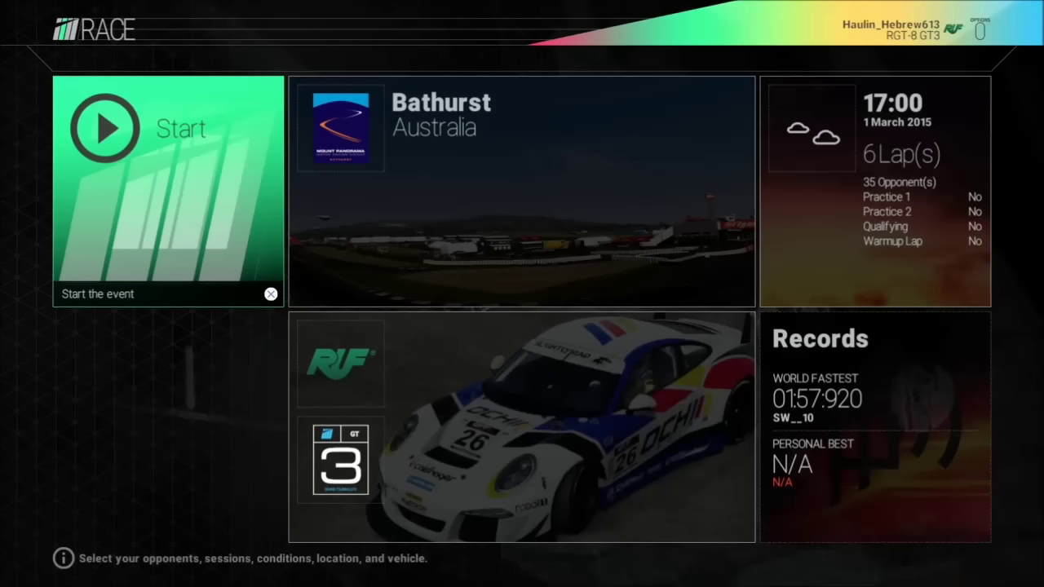
pyautogui.press('Return')
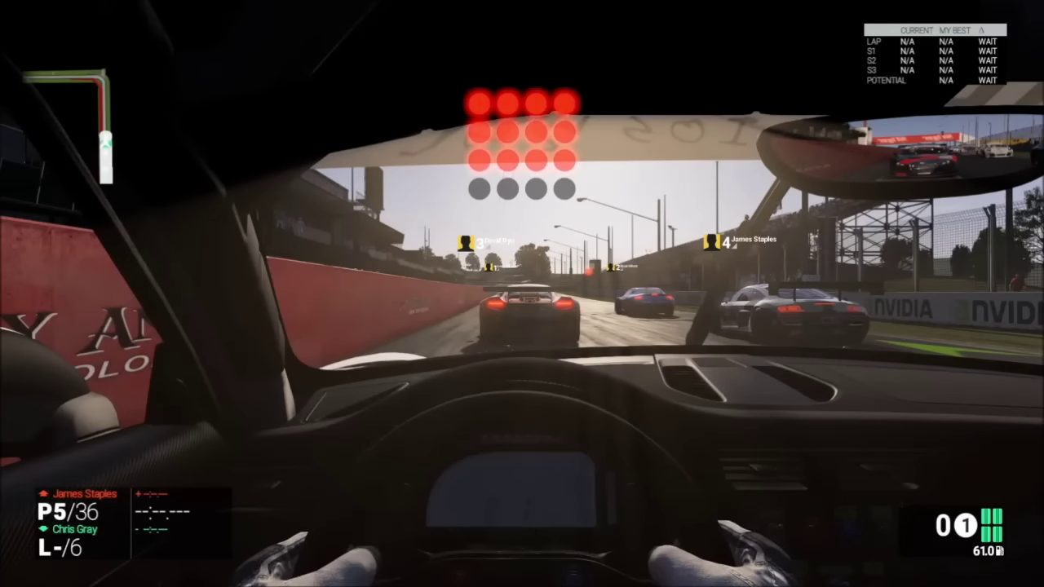
# Launch the car off the starting grid and accelerate along the opening straight behind the pack
pyautogui.press('Up')
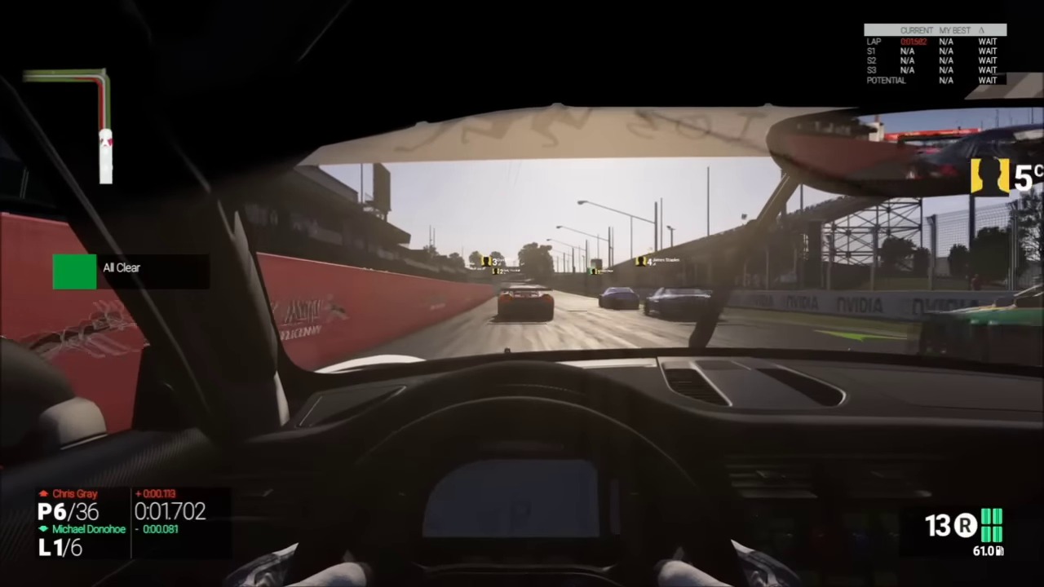
pyautogui.press('Up')
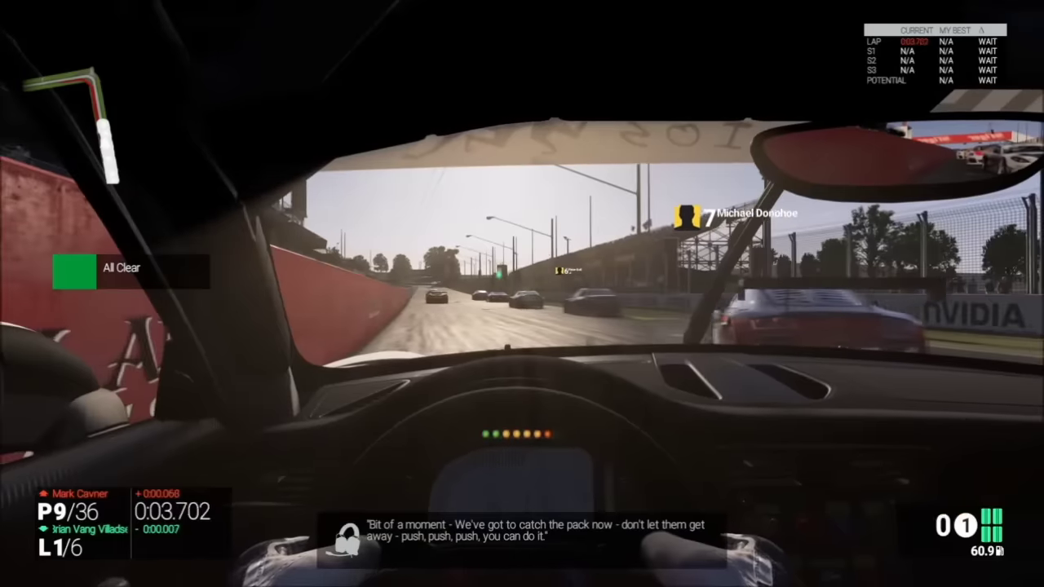
pyautogui.press('Up')
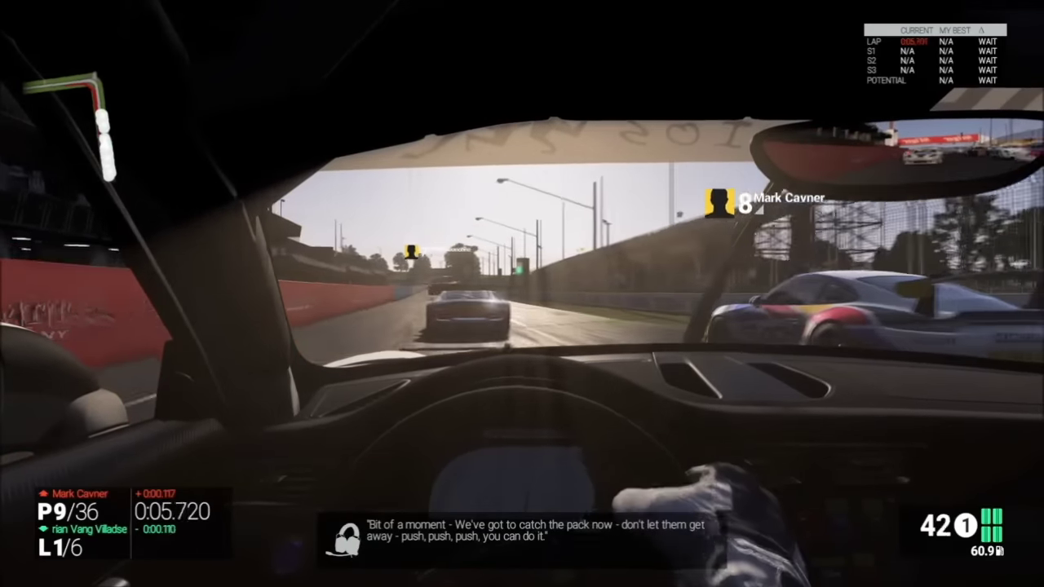
pyautogui.press('Up')
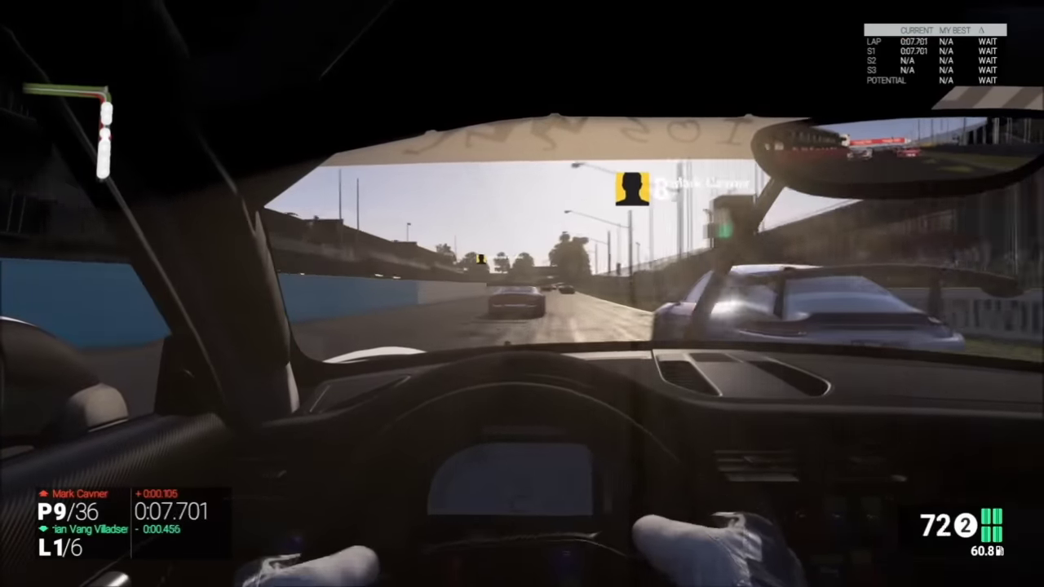
pyautogui.press('Up')
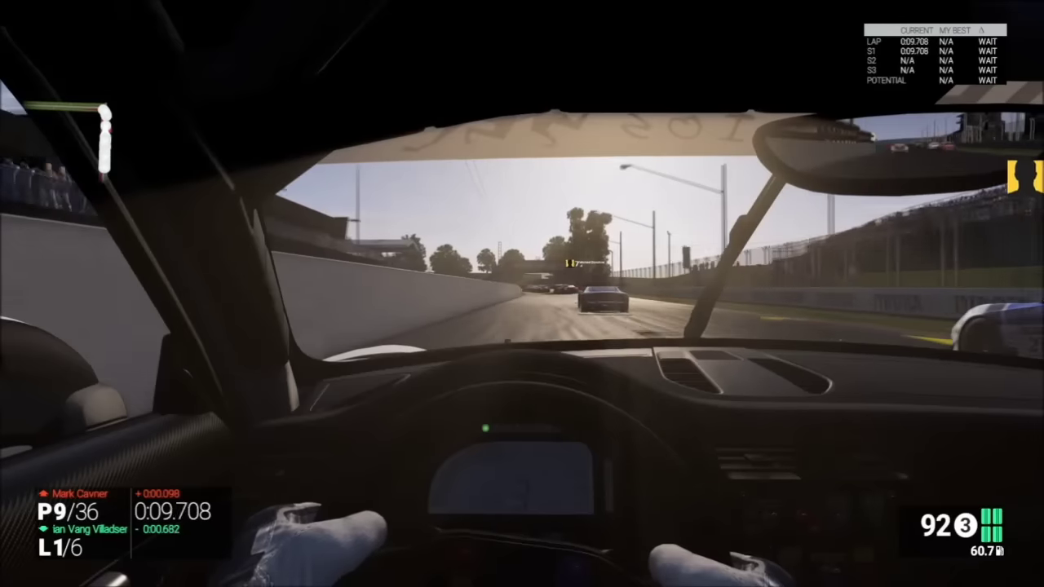
# Brake for the first left-hand corner, follow the pack through it and accelerate out onto the next straight
pyautogui.press('Down')
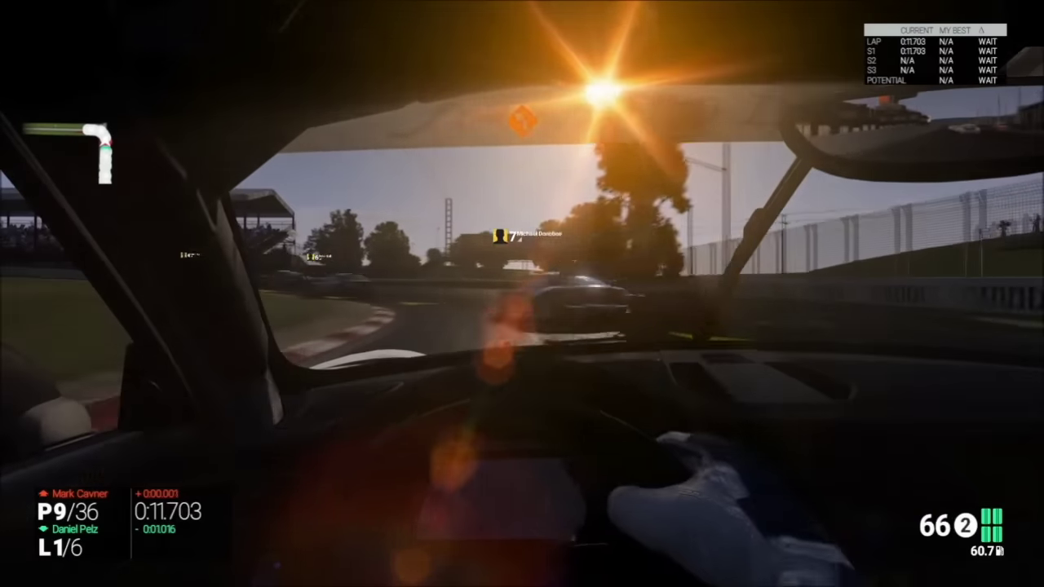
pyautogui.press('Down')
pyautogui.press('Up')
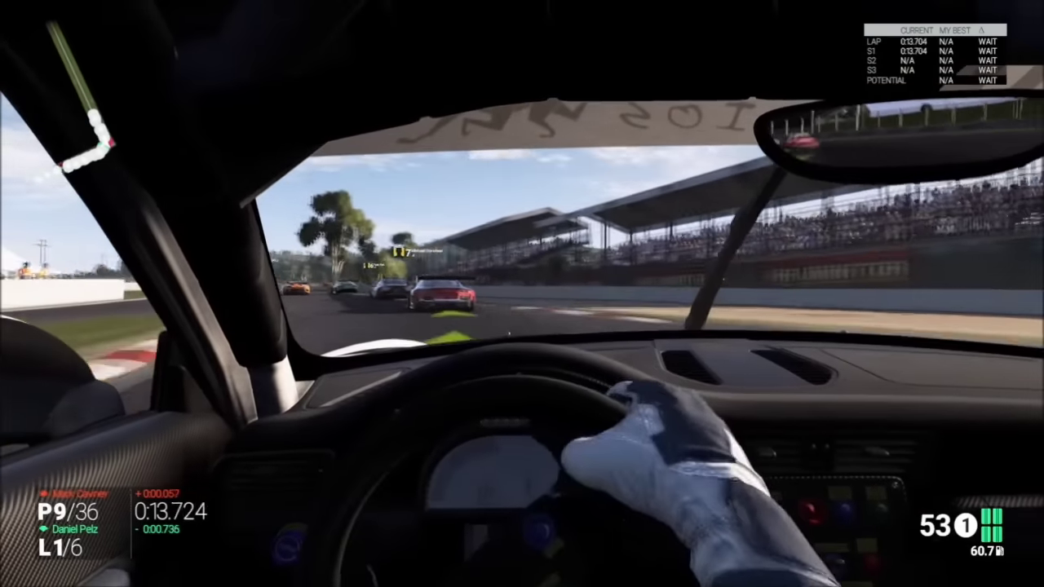
pyautogui.press('Up')
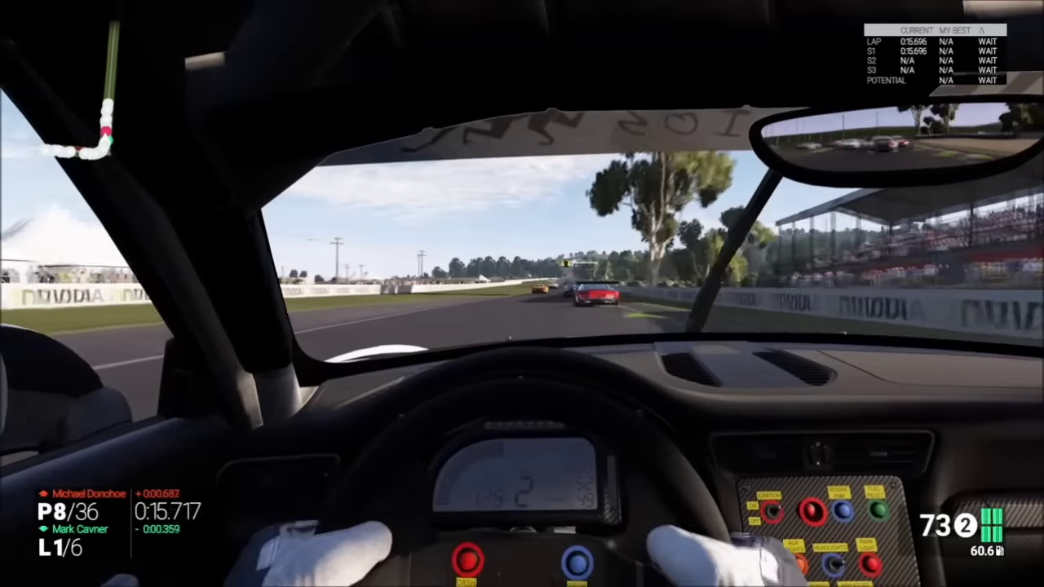